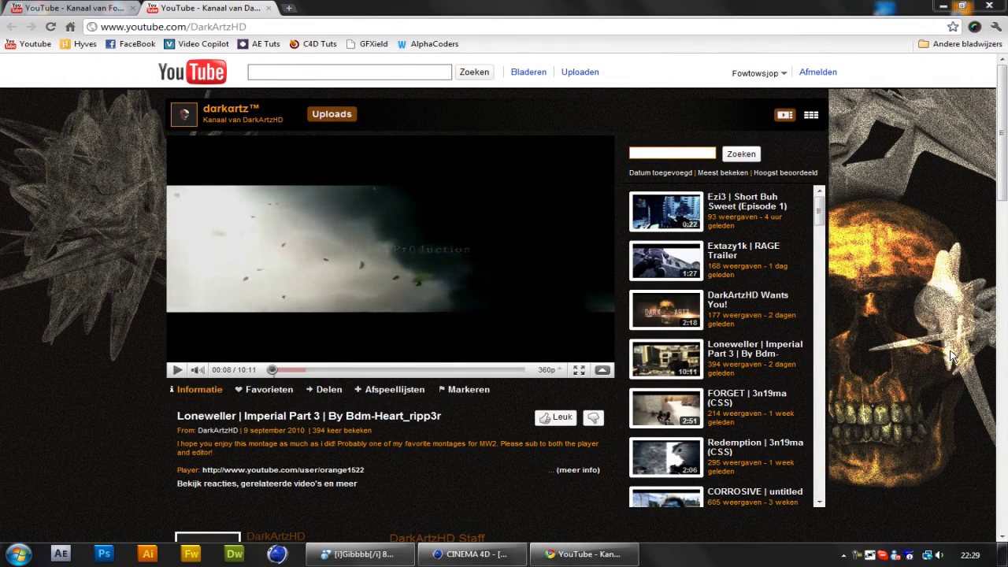
Scroll the browser page and select the JizzehGFX entry with its link.
scroll(951, 356, "down", 6)
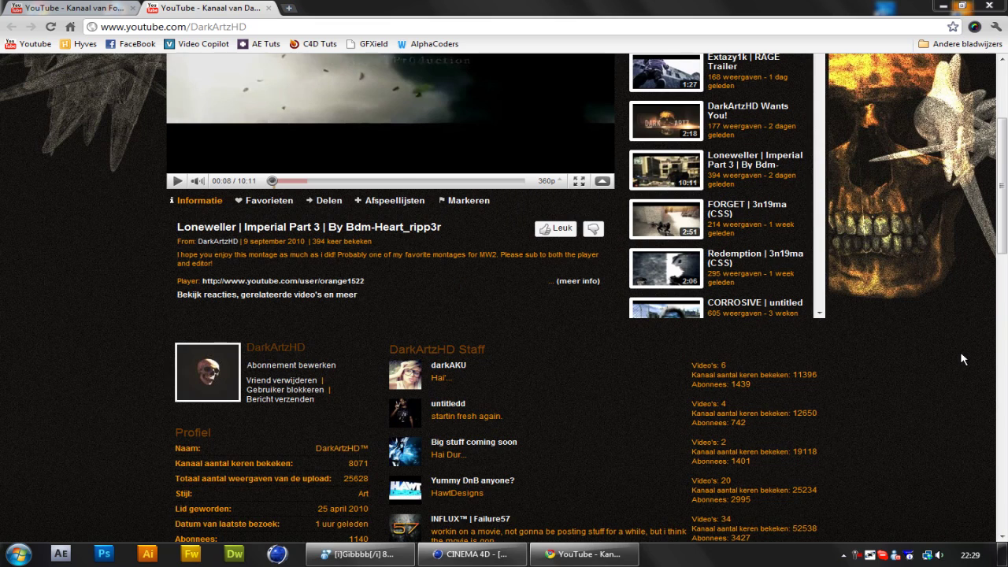
scroll(12, 328, "down", 1)
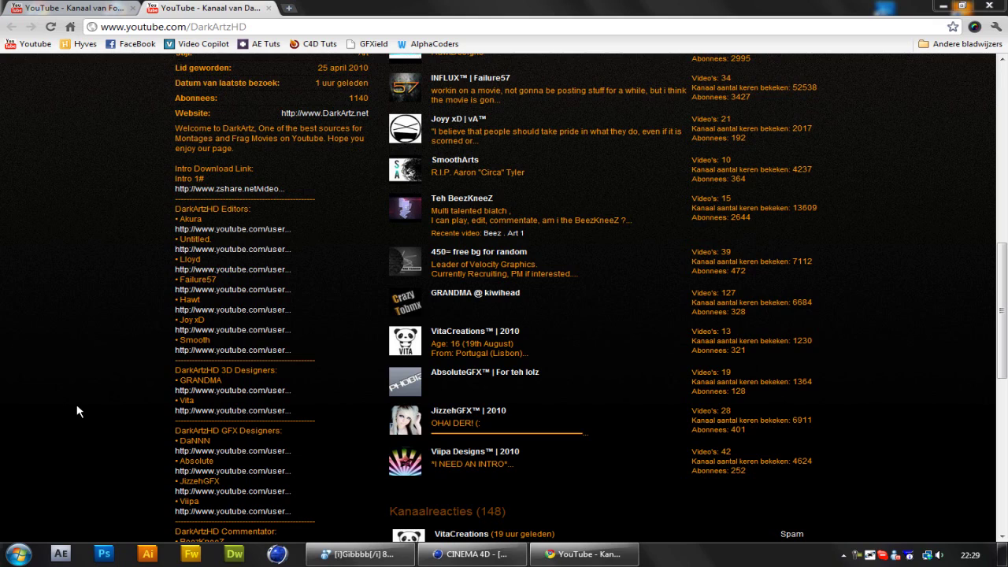
scroll(122, 486, "down", 3)
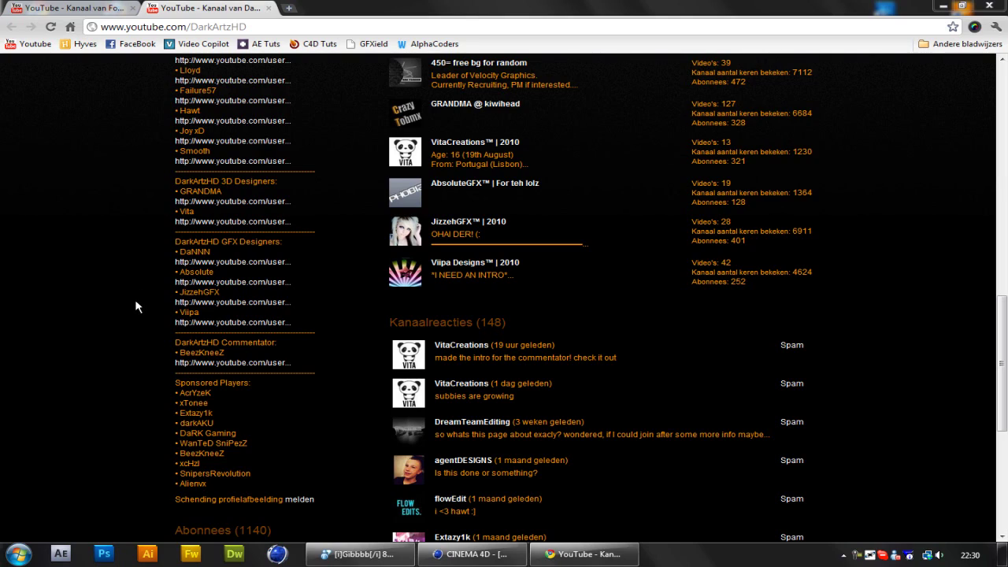
left_click_drag(157, 288, 320, 297)
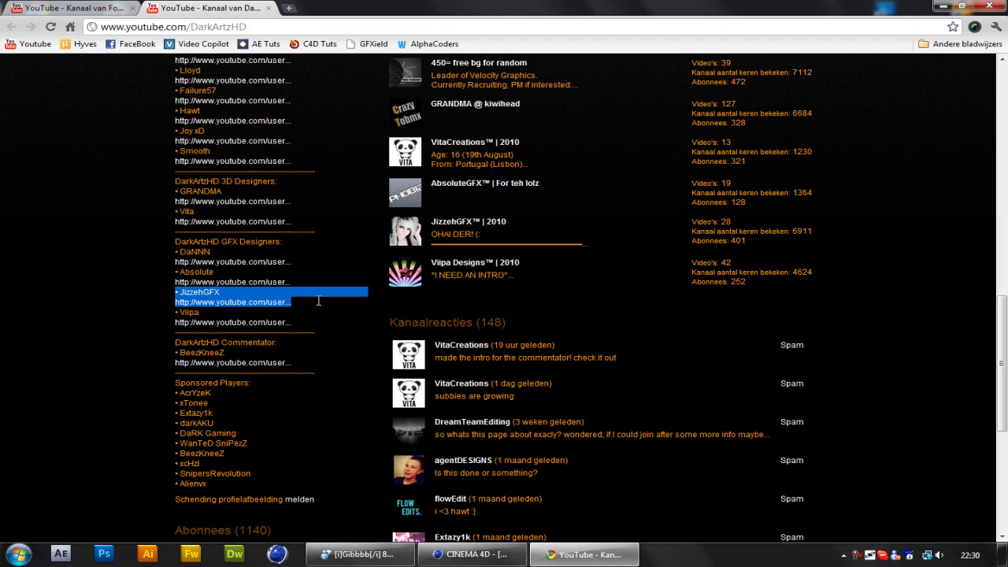
left_click(109, 253)
scroll(158, 268, "up", 10)
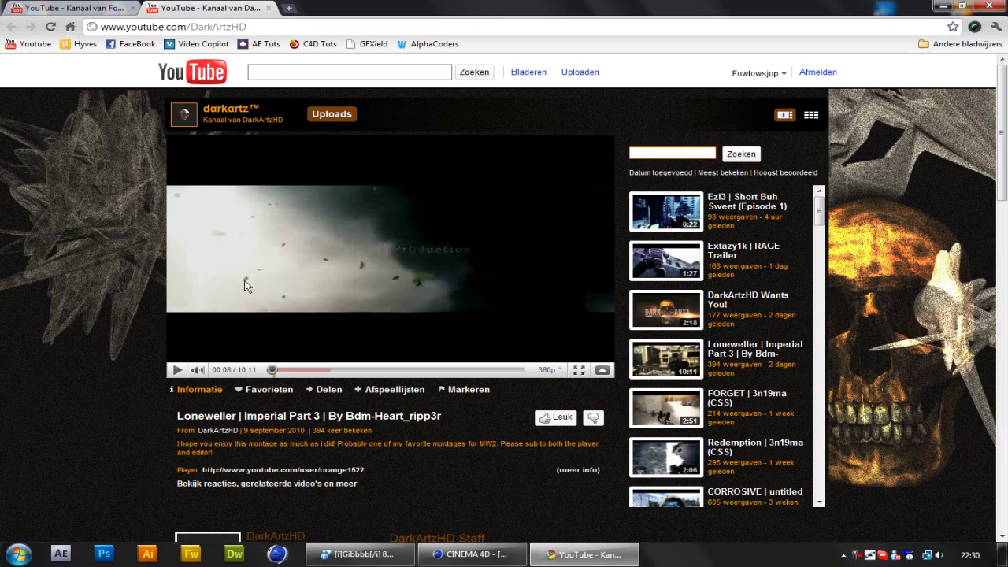
Close the Dark Artz project in Cinema 4D, discarding unsaved changes.
left_click(456, 553)
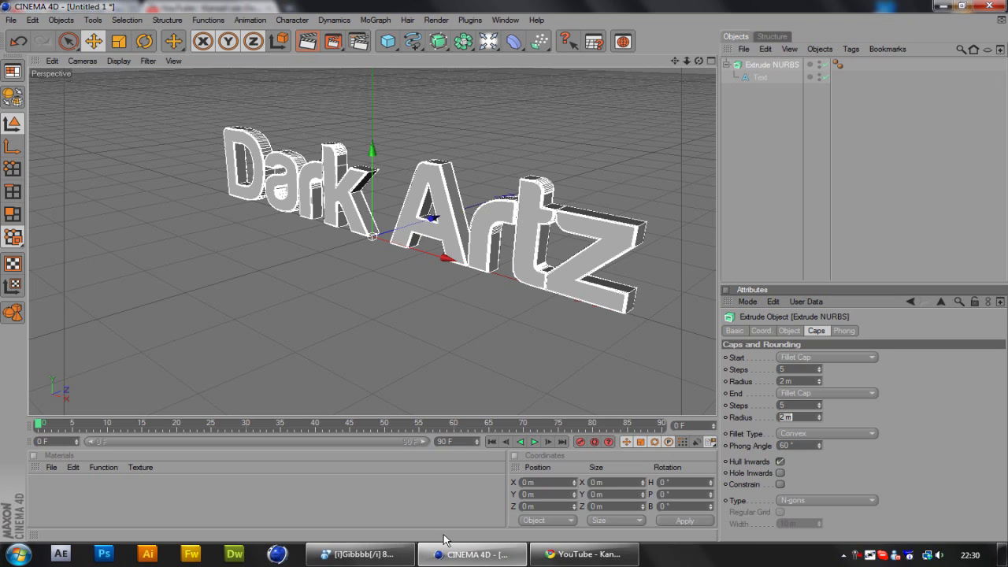
left_click(12, 20)
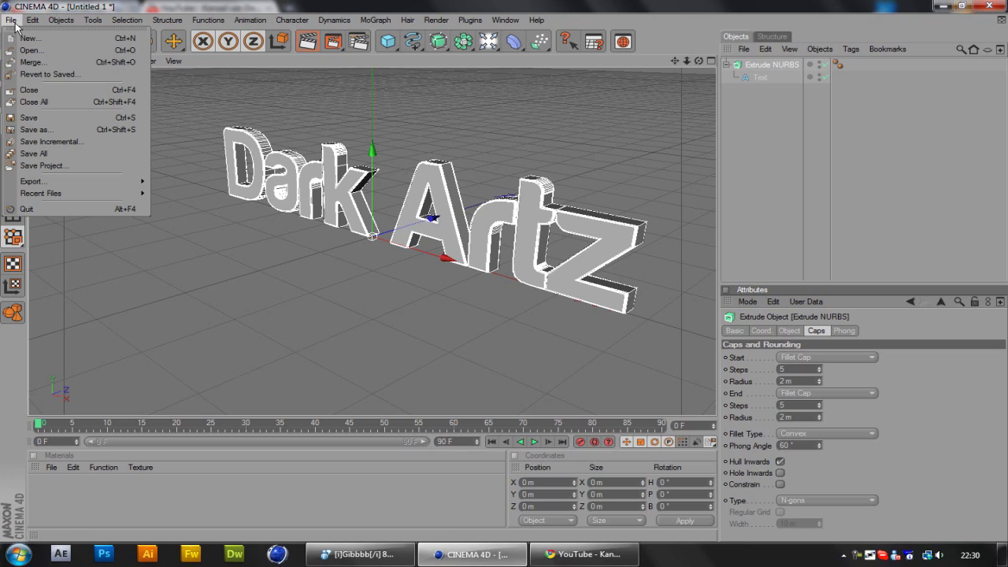
mouse_move(23, 24)
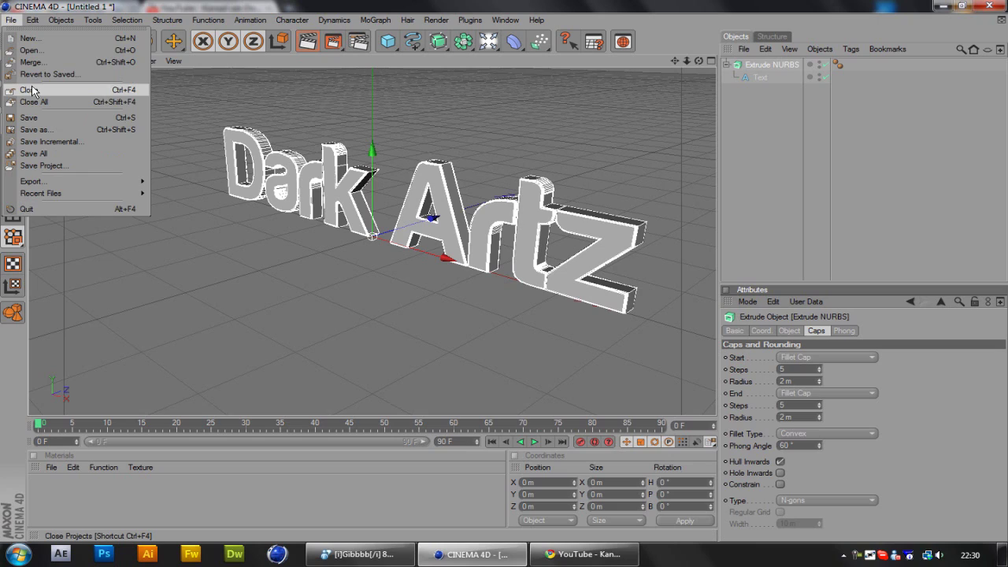
left_click(32, 91)
left_click(505, 326)
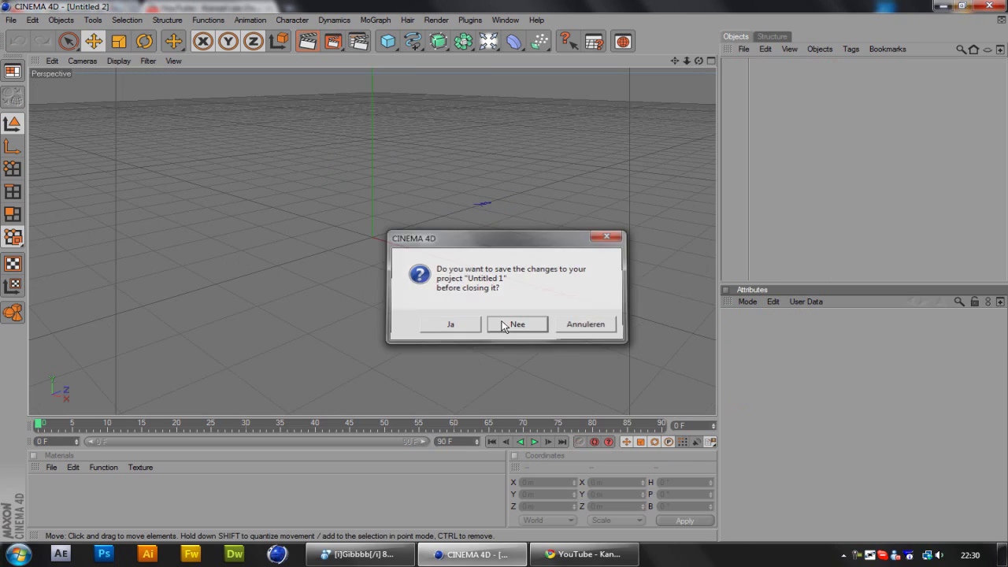
left_click(505, 326)
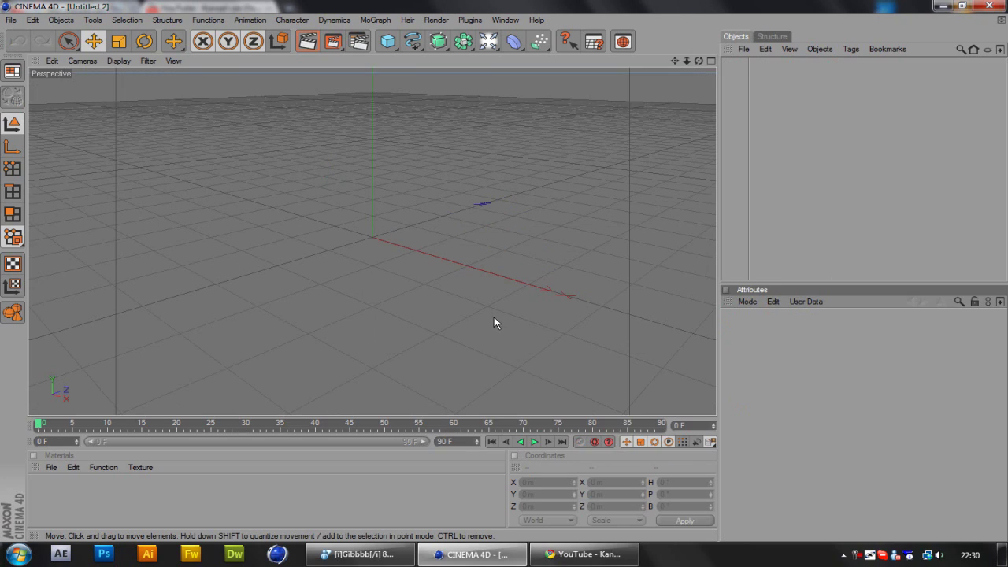
Set the render output size to 1920 × 1200 pixels.
left_click(357, 42)
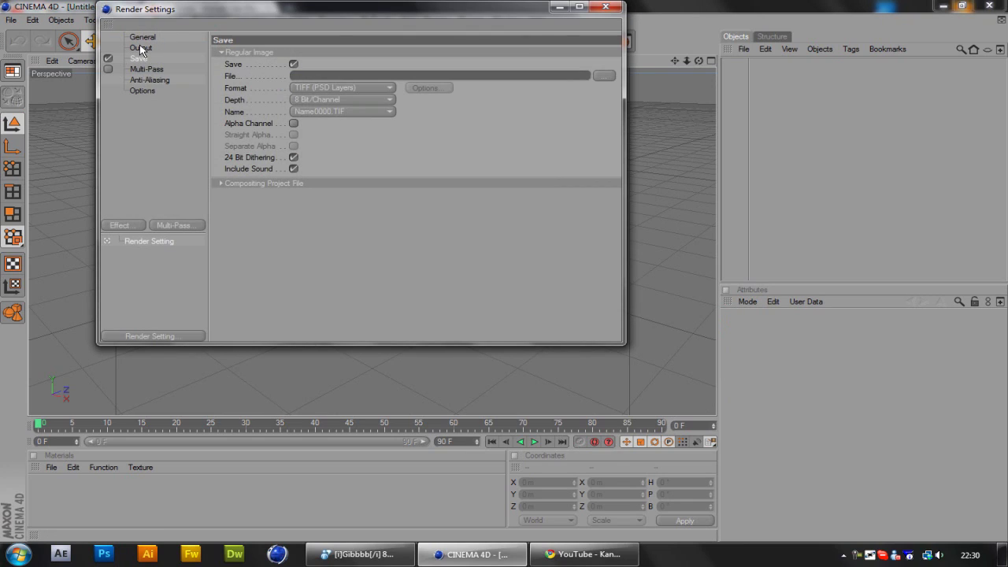
left_click(141, 48)
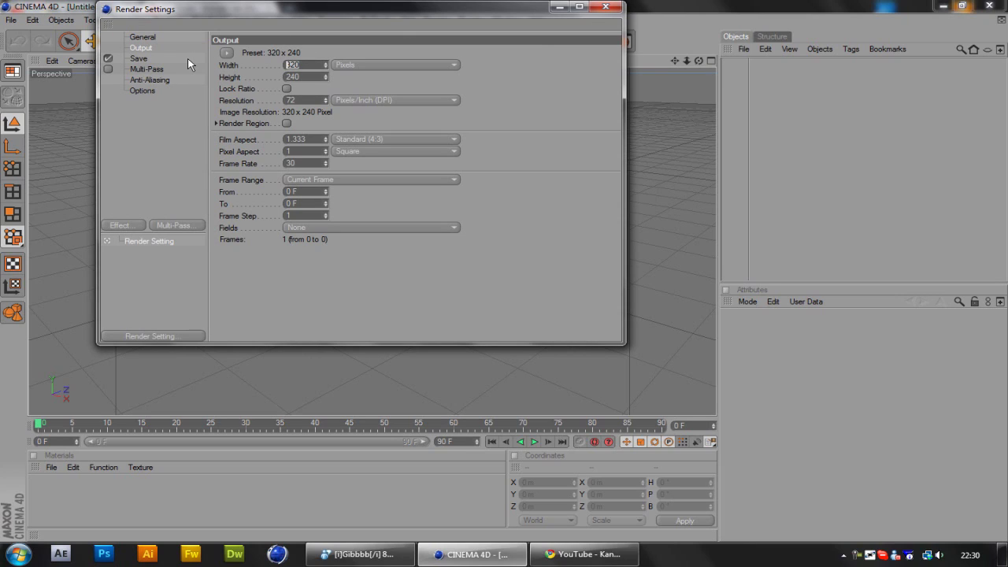
type("1920")
key("Tab")
type("1")
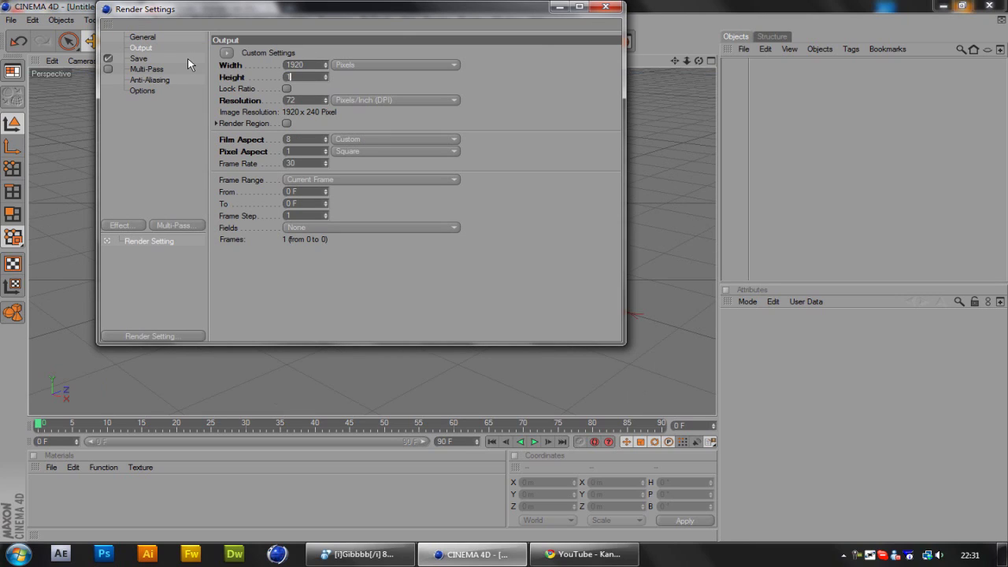
type("200")
Set anti-aliasing to Best with 16x16 minimum and maximum levels.
left_click(149, 80)
left_click(333, 52)
left_click(327, 84)
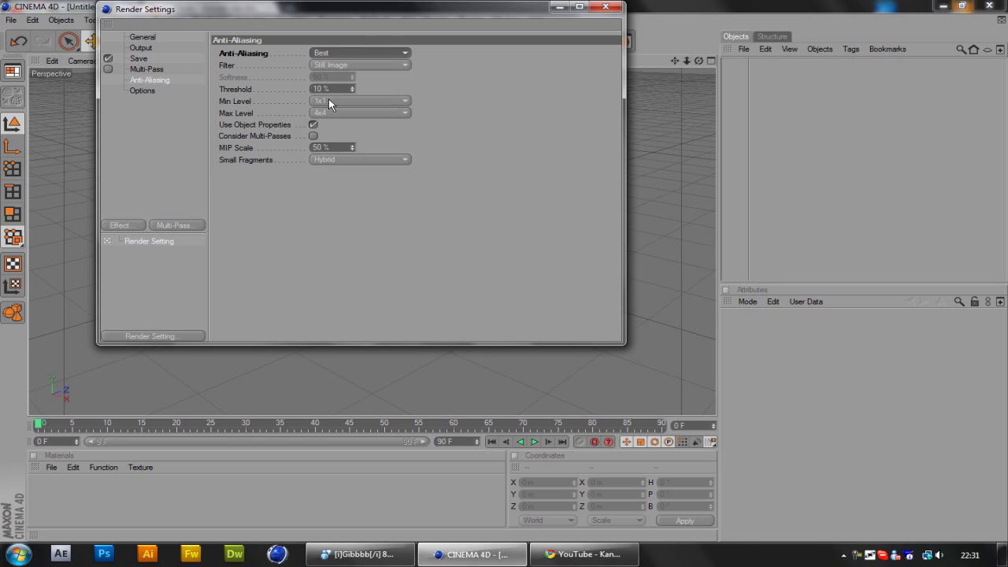
left_click(329, 100)
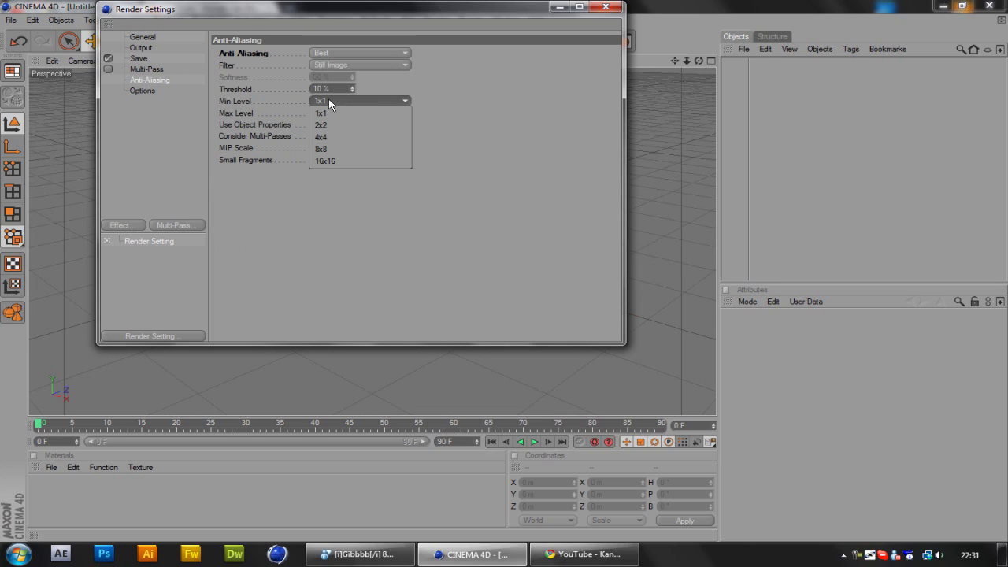
left_click(328, 160)
left_click(329, 112)
left_click(477, 150)
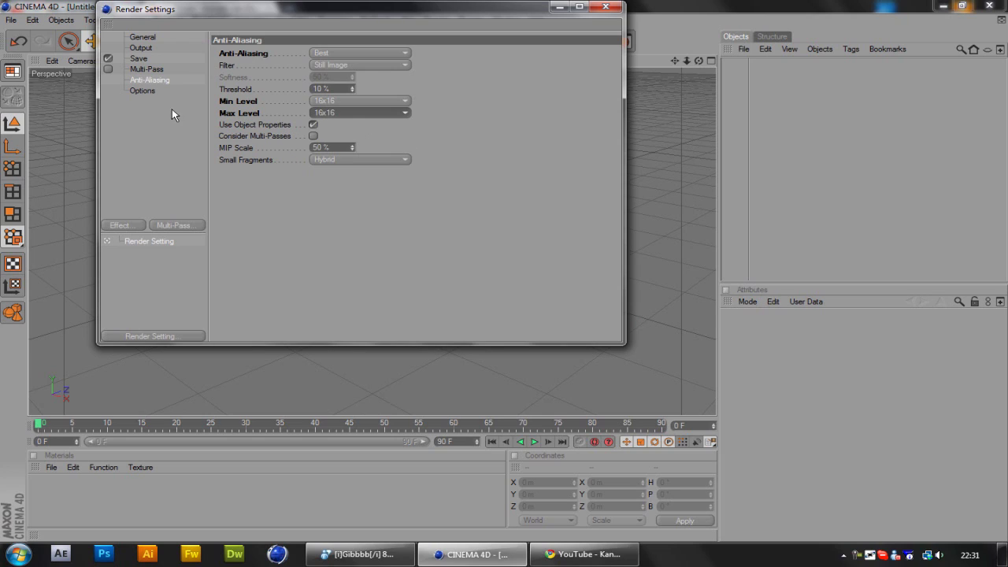
left_click(142, 61)
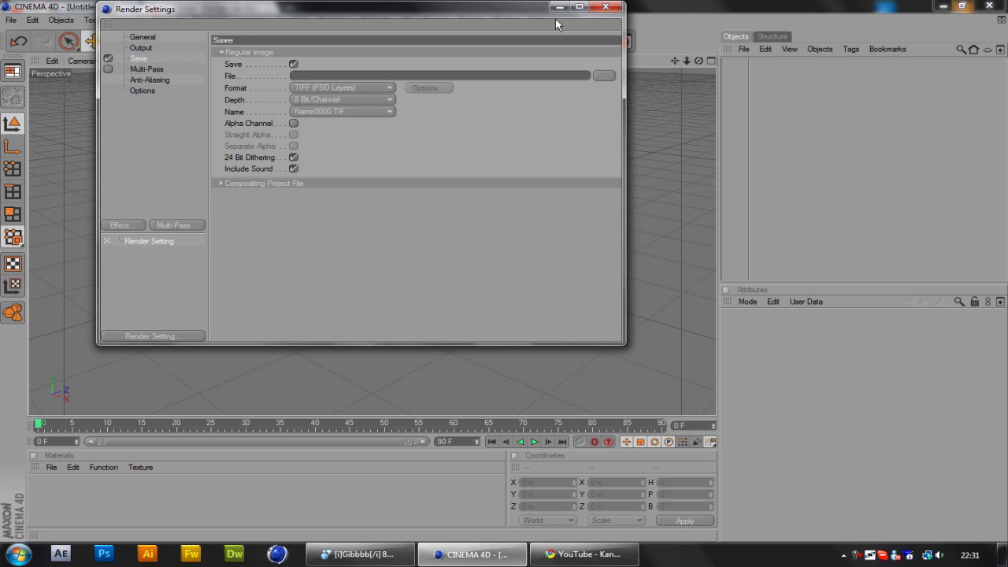
left_click(605, 6)
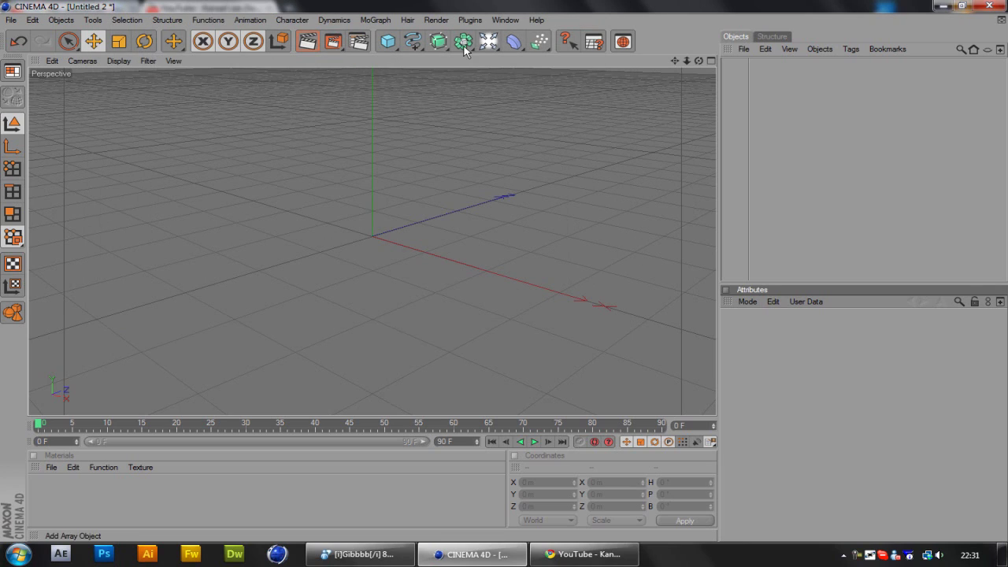
Add a Text spline reading 'Dark Artz'.
left_click(413, 41)
left_click(611, 146)
double_click(813, 363)
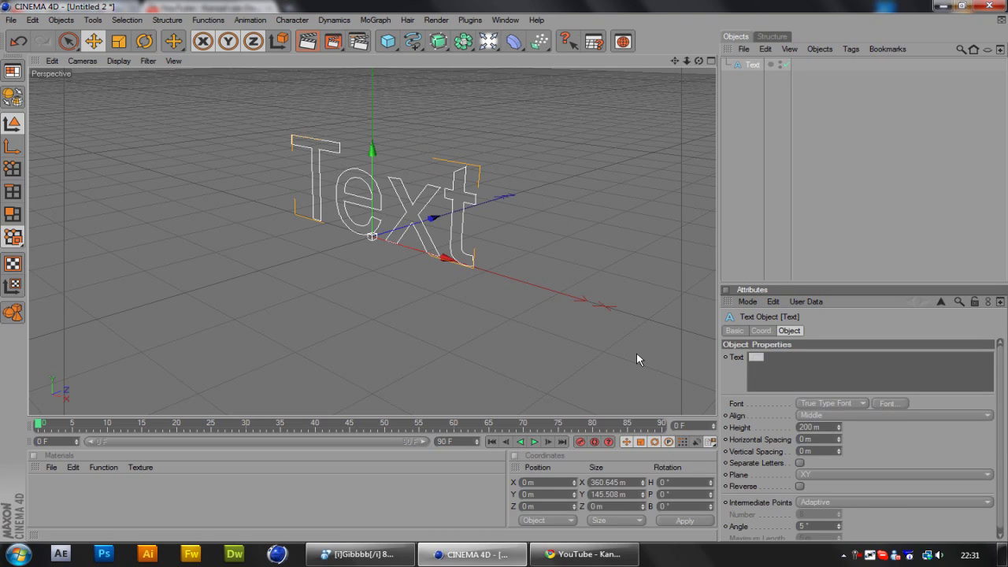
type("Dark Artz")
Extrude the Dark Artz text into 3D with an Extrude NURBS, then reopen render settings.
left_click_drag(439, 41, 583, 53)
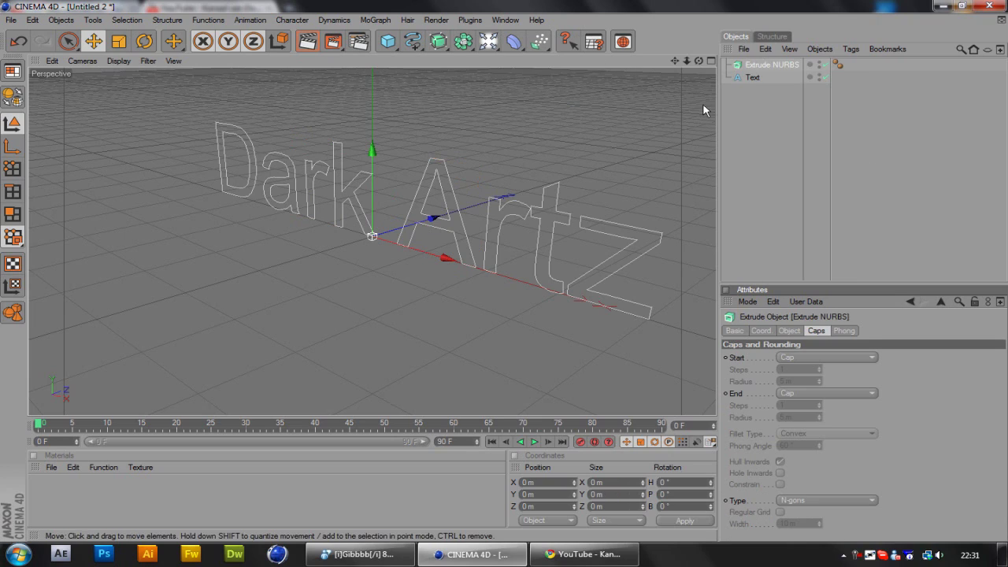
left_click_drag(755, 76, 766, 66)
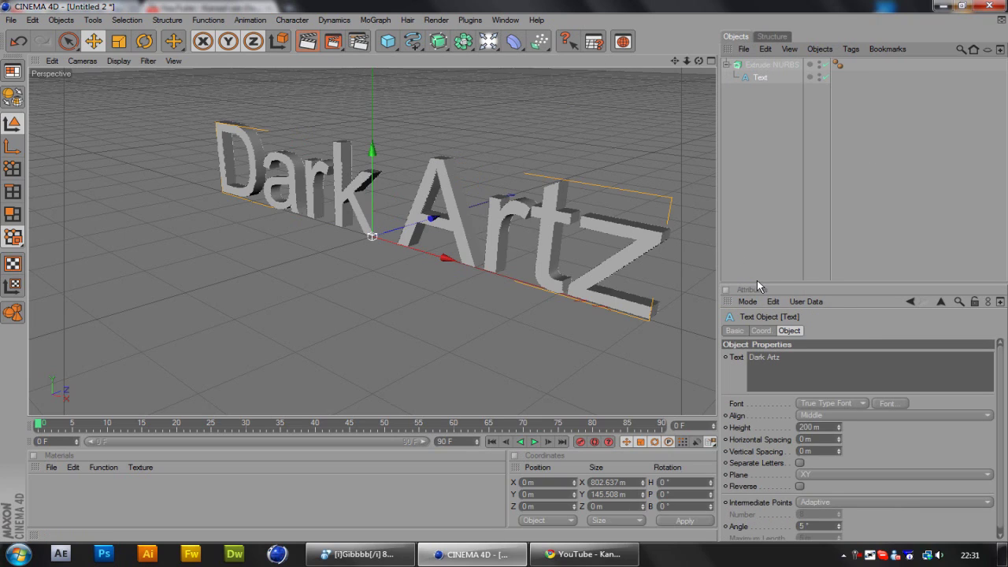
left_click(358, 42)
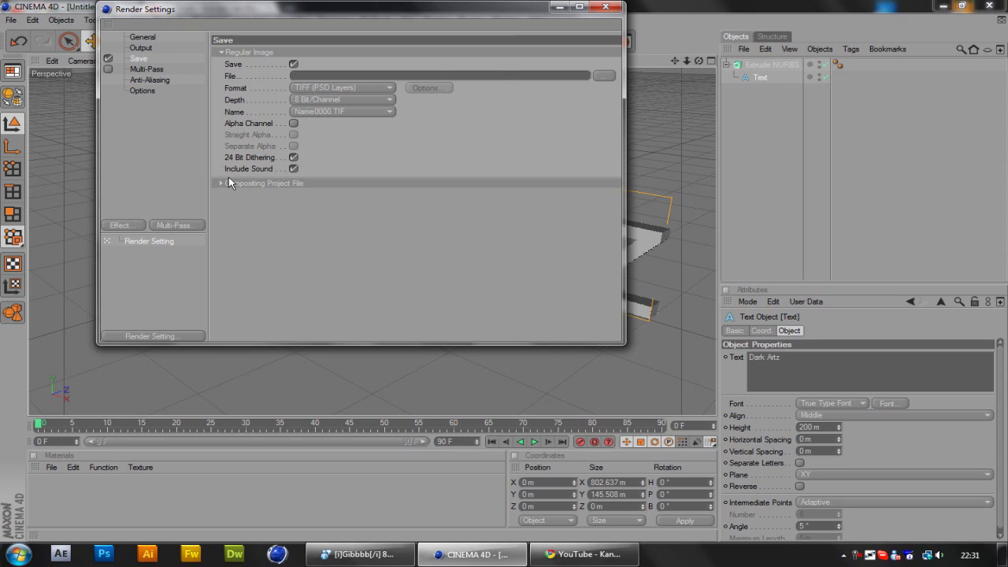
Save the render as PNG named 'Dark Artz' on the desktop.
left_click_drag(126, 212, 128, 208)
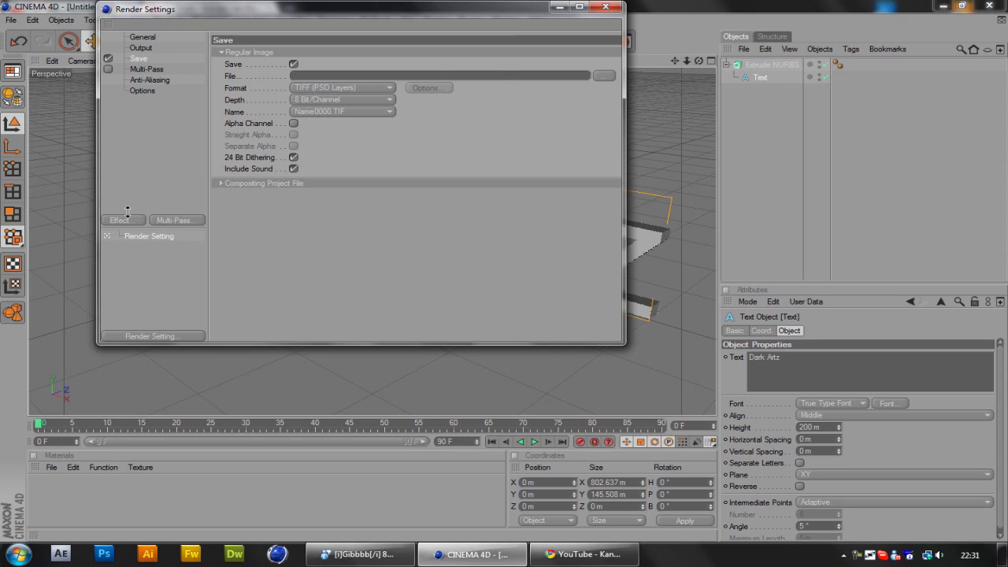
left_click(310, 89)
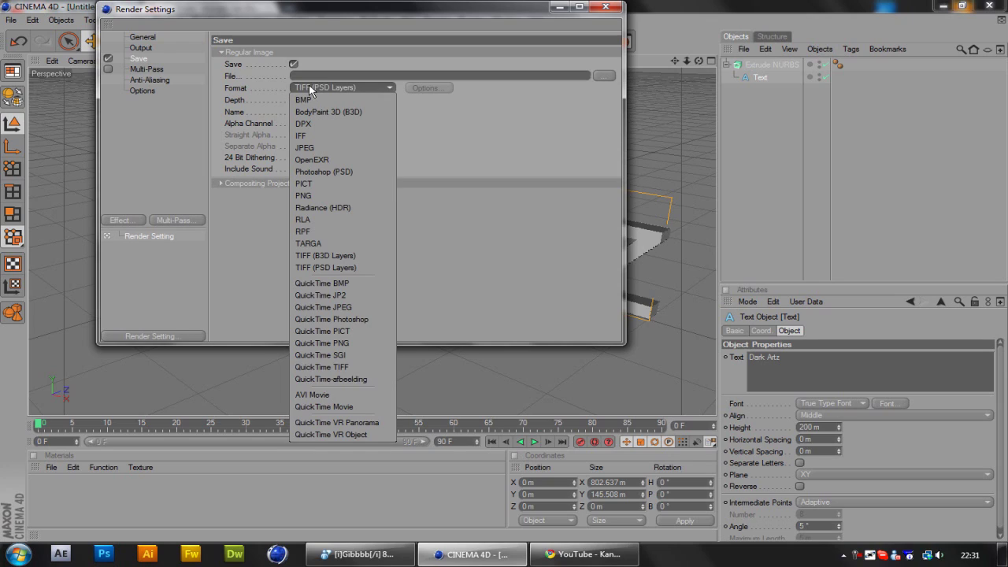
left_click(320, 196)
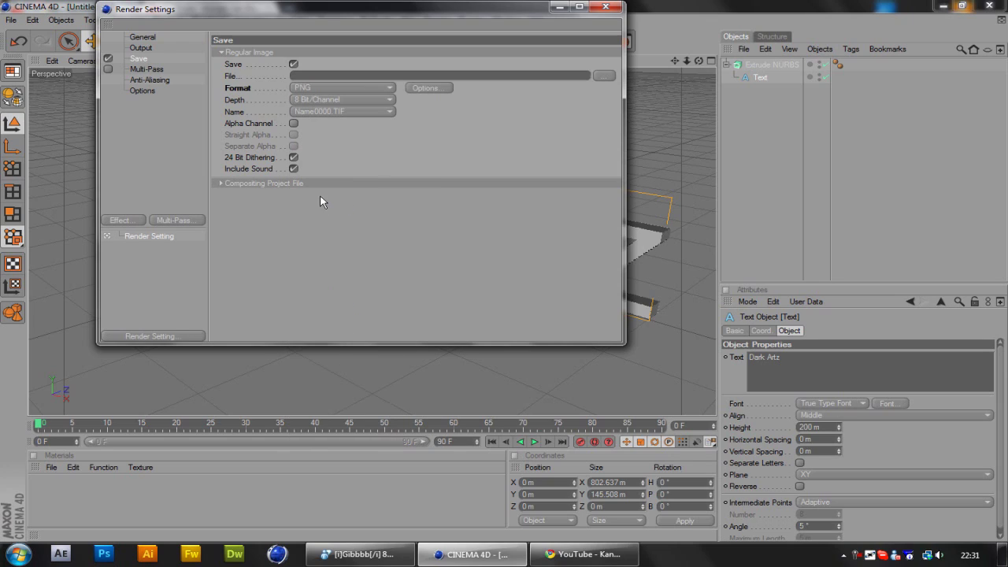
left_click(603, 76)
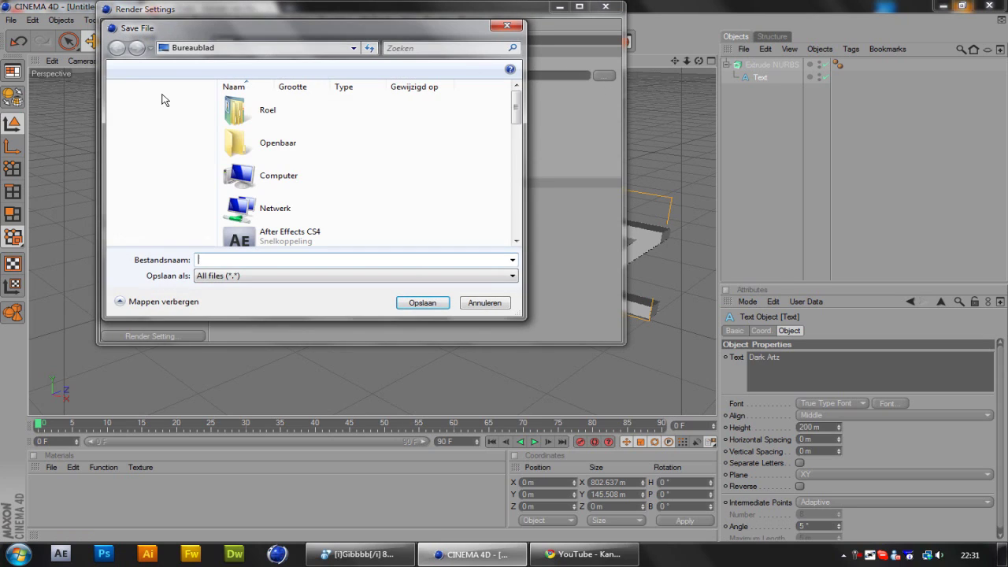
type("Da")
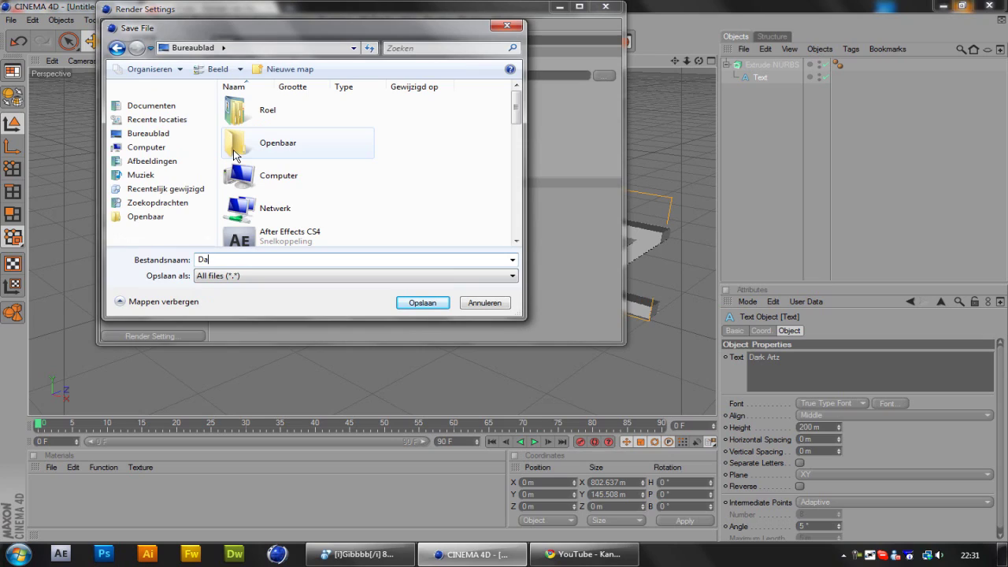
type("rk Artz")
left_click(422, 302)
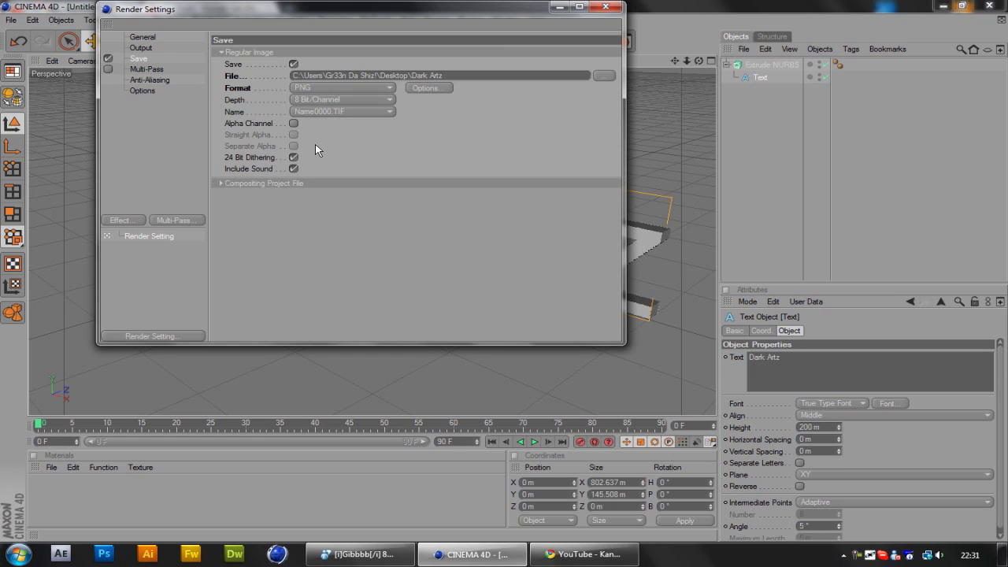
Enable Alpha Channel and Straight Alpha for the PNG output.
left_click(293, 124)
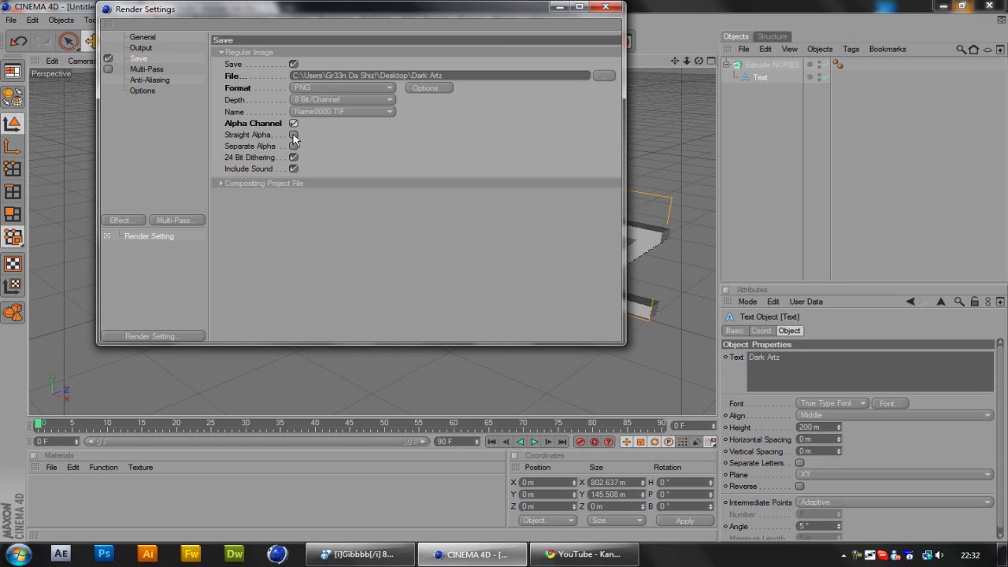
left_click(293, 134)
left_click(605, 7)
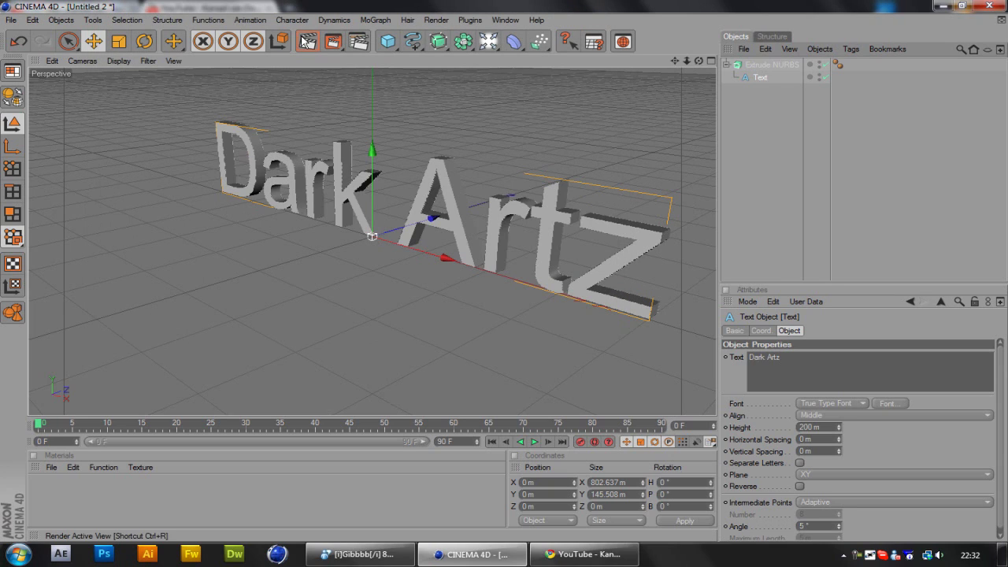
Render Dark Artz.png in the Picture Viewer and close the viewer when finished.
left_click(333, 43)
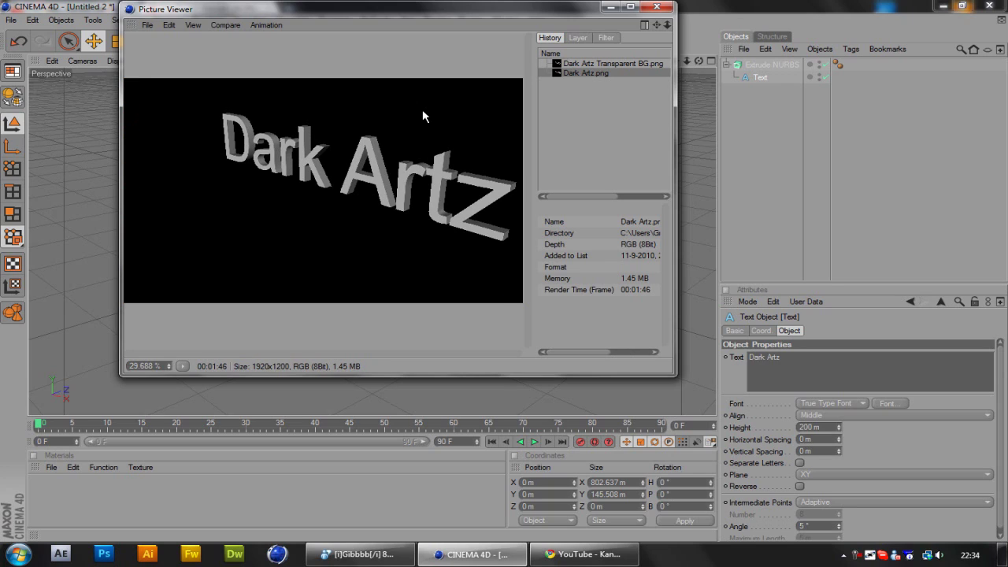
left_click(657, 7)
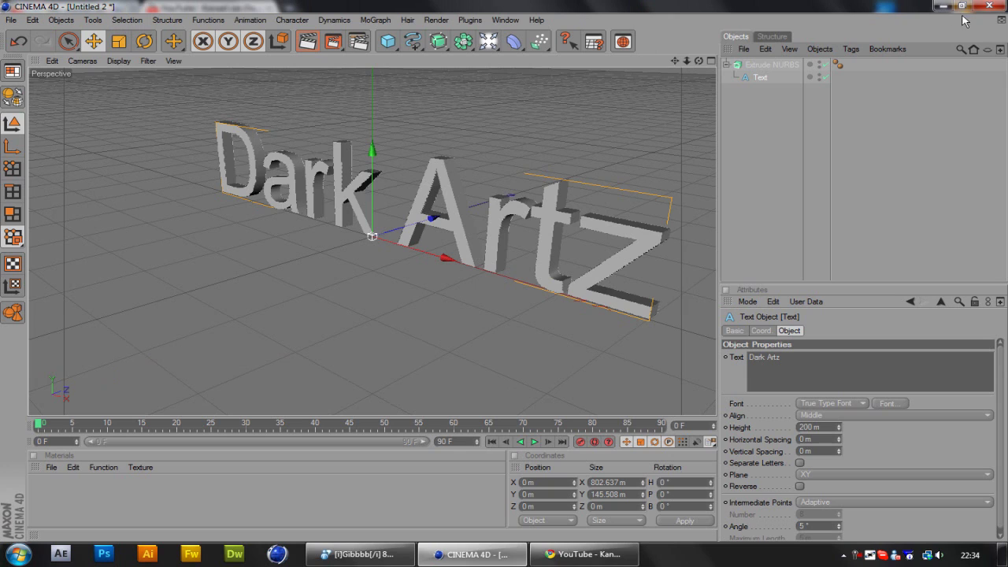
Minimize Cinema 4D and Chrome, select the Dark Artz file, and launch Photoshop CS5.
left_click(945, 7)
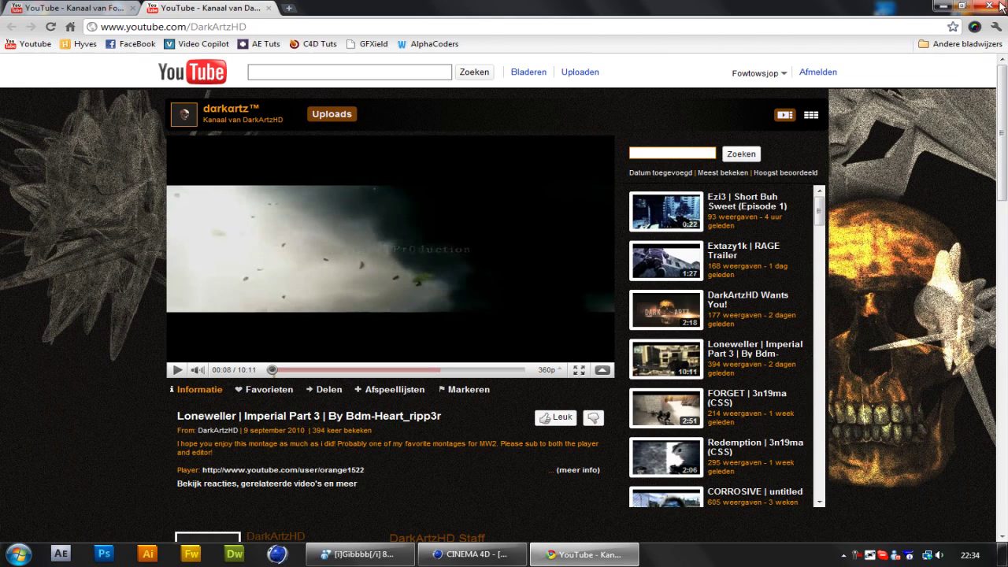
left_click(947, 6)
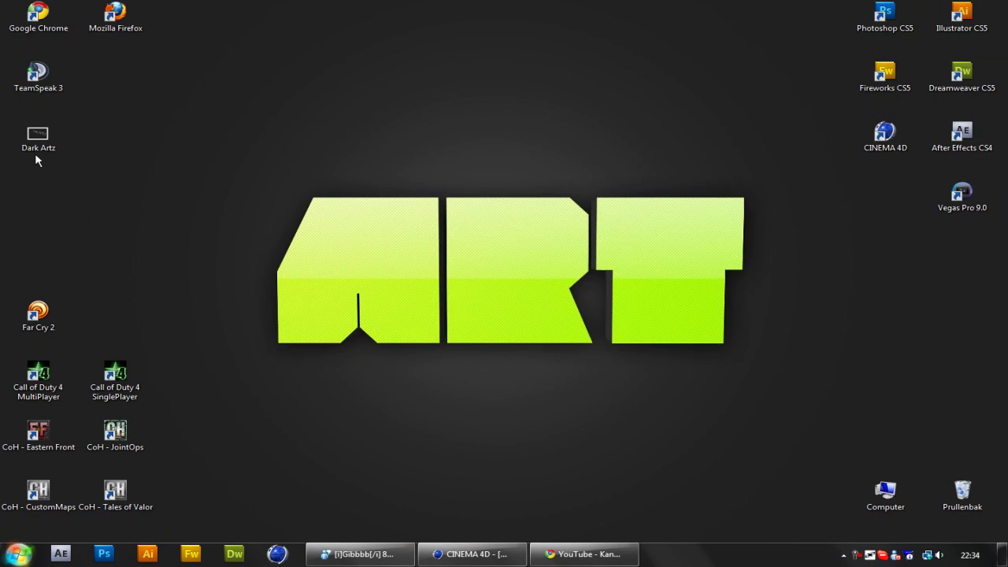
left_click(35, 137)
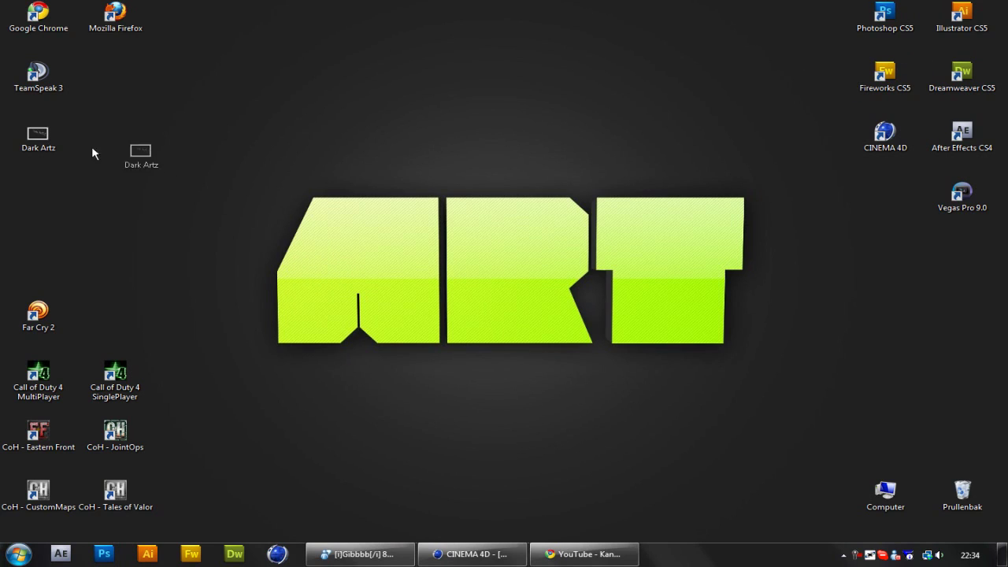
double_click(884, 16)
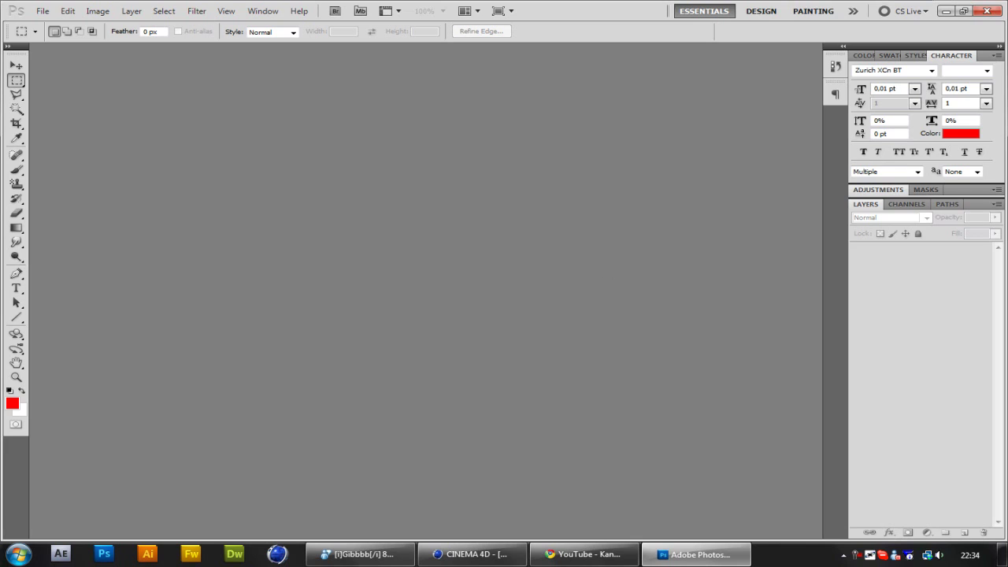
Open Dark Artz.png in Photoshop and move the text left on the canvas.
left_click(694, 560)
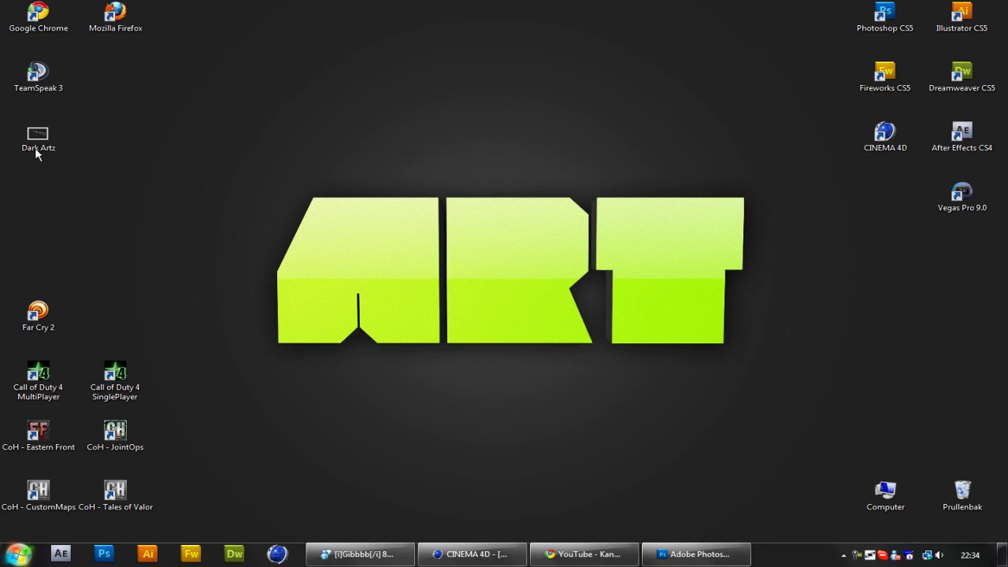
left_click_drag(37, 131, 483, 252)
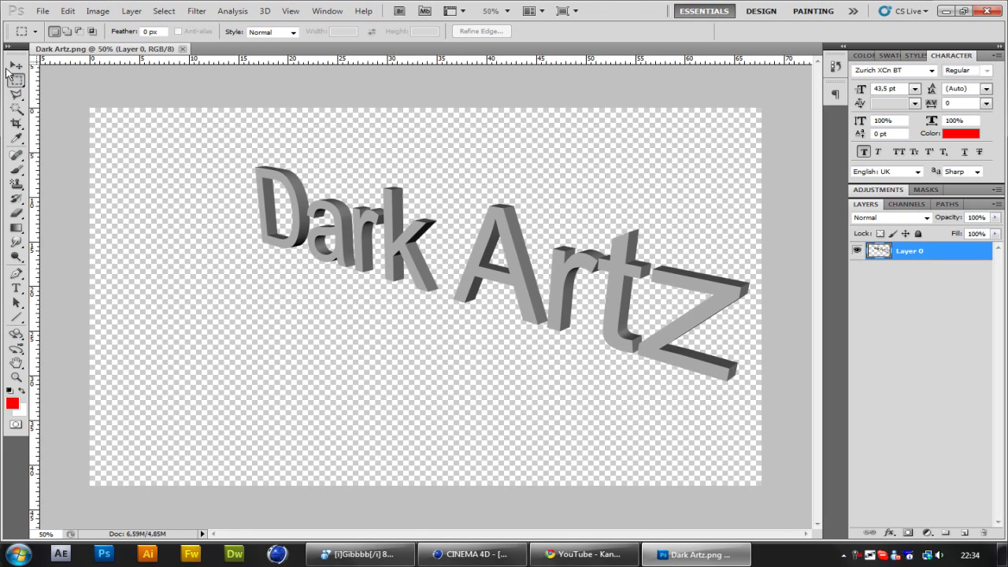
left_click(15, 64)
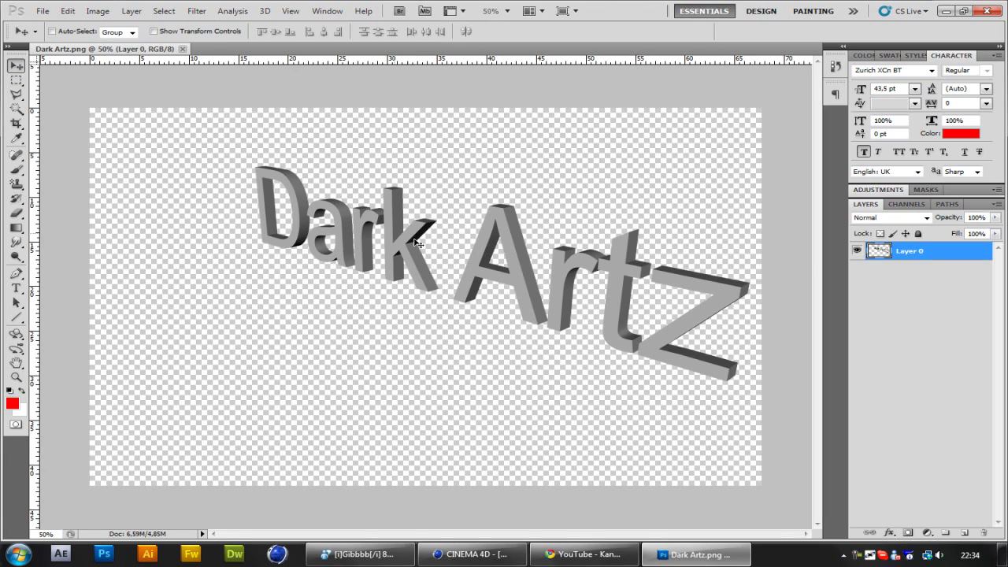
left_click_drag(419, 243, 324, 241)
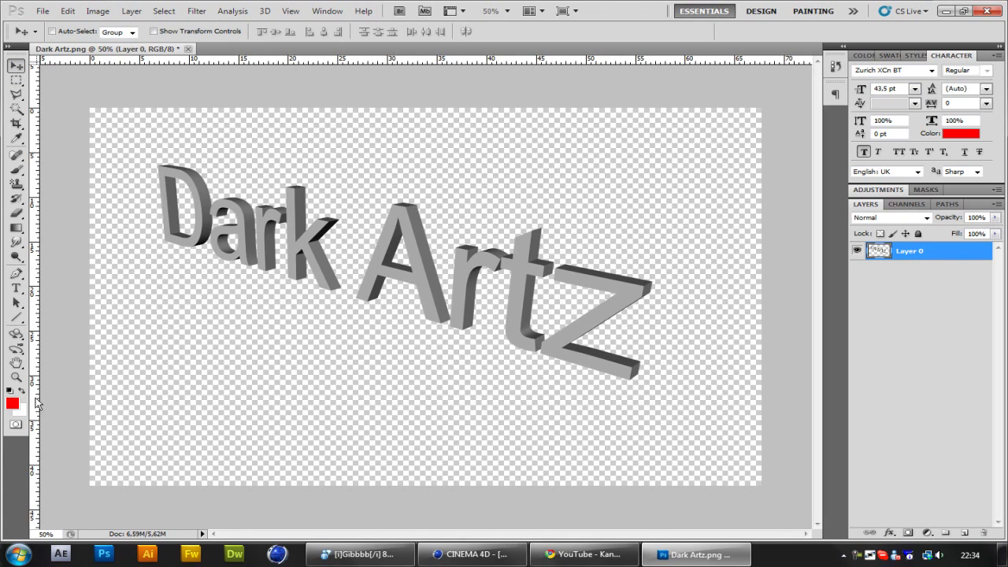
Zoom the view to actual pixels, then out to 66.7% and 50%.
left_click(16, 377)
right_click(282, 312)
left_click(330, 334)
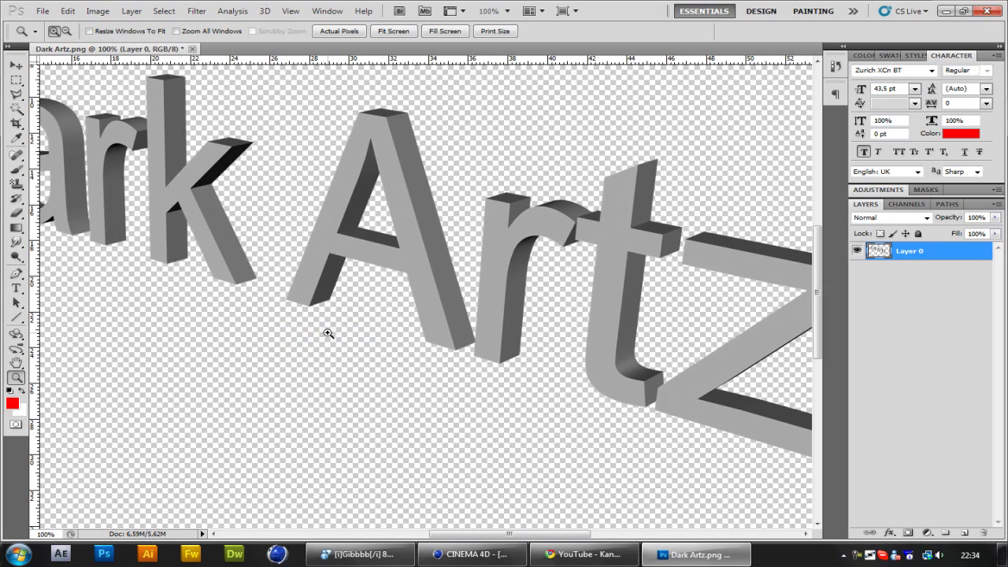
scroll(325, 332, "up", 3)
right_click(322, 331)
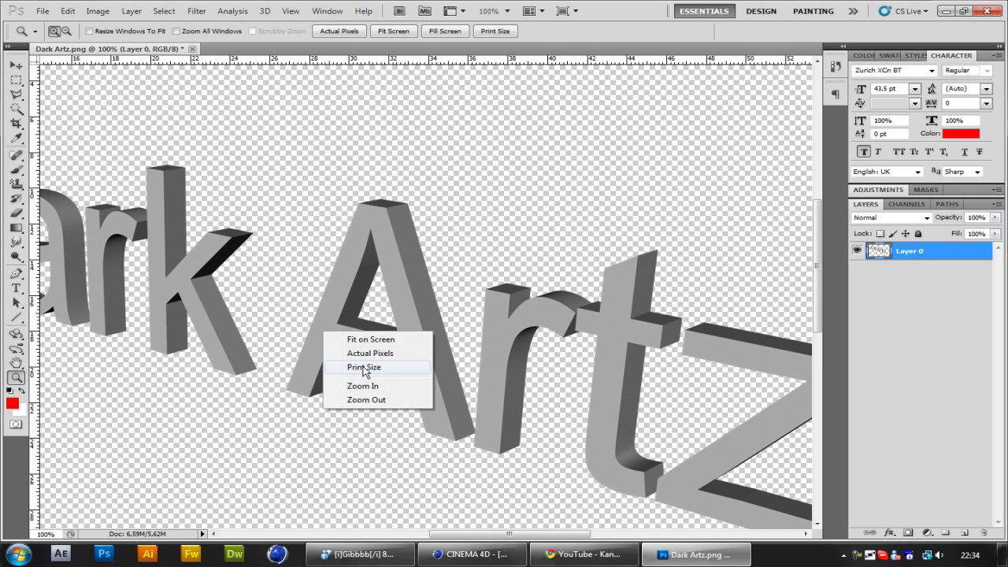
left_click(373, 399)
right_click(370, 305)
left_click(393, 376)
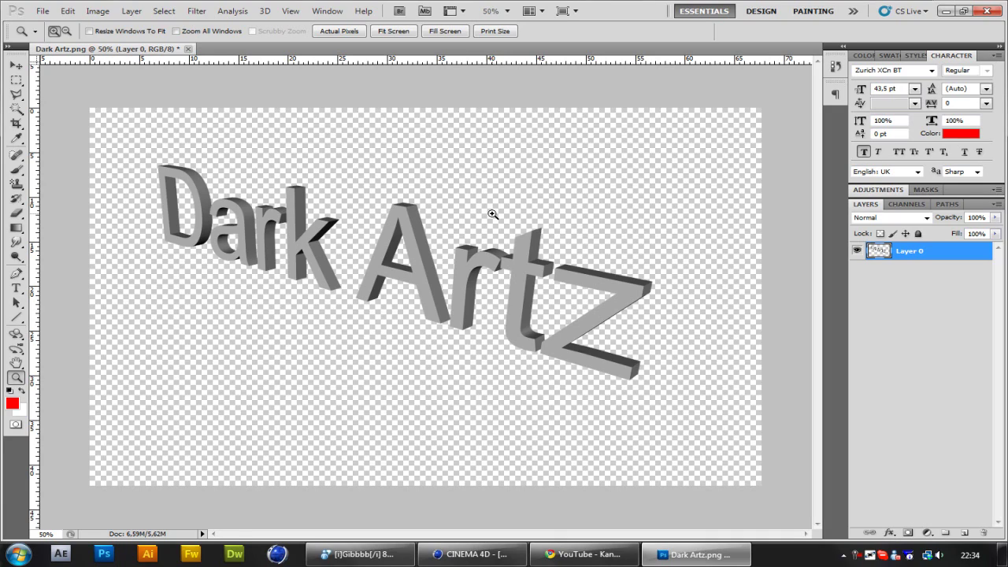
right_click(491, 214)
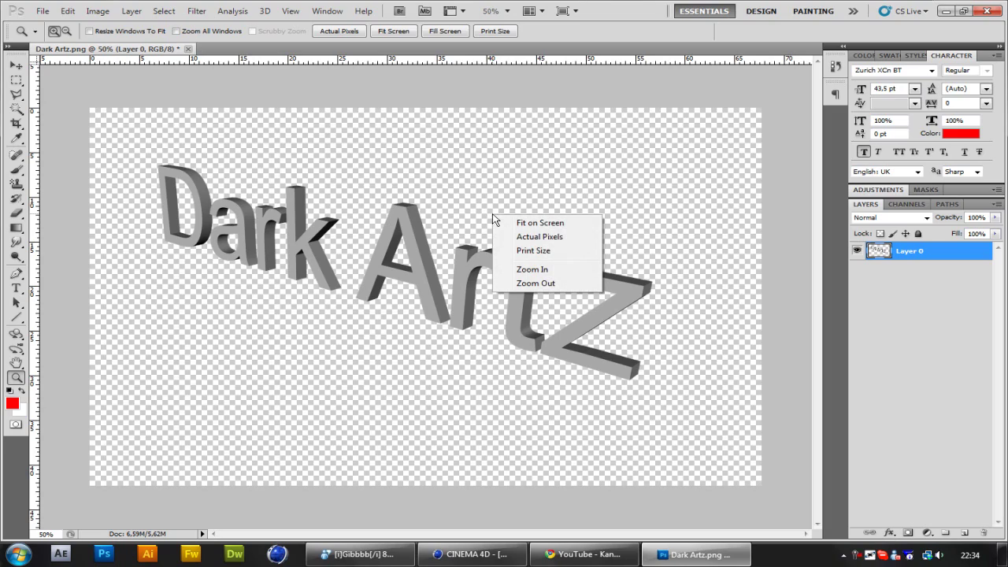
left_click(612, 8)
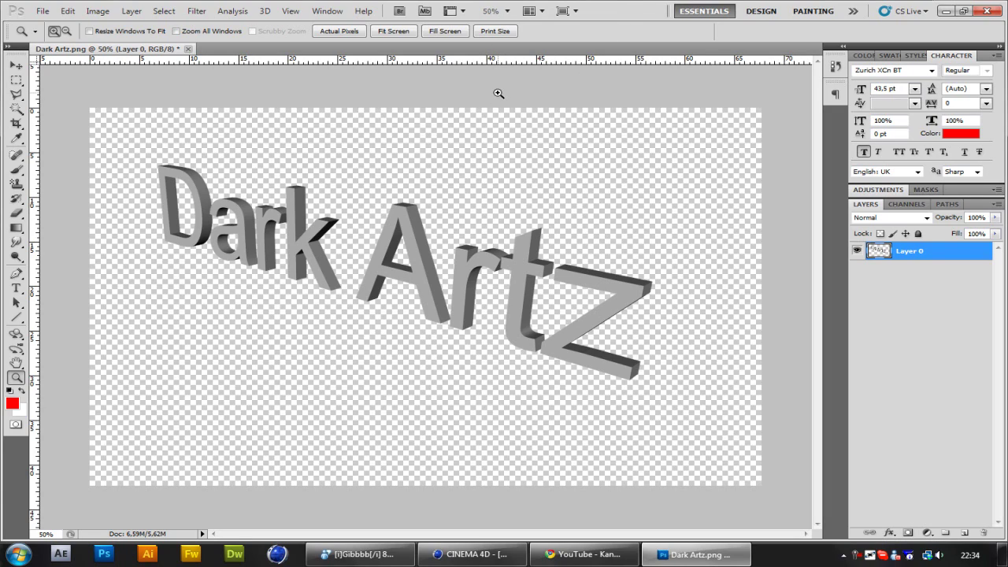